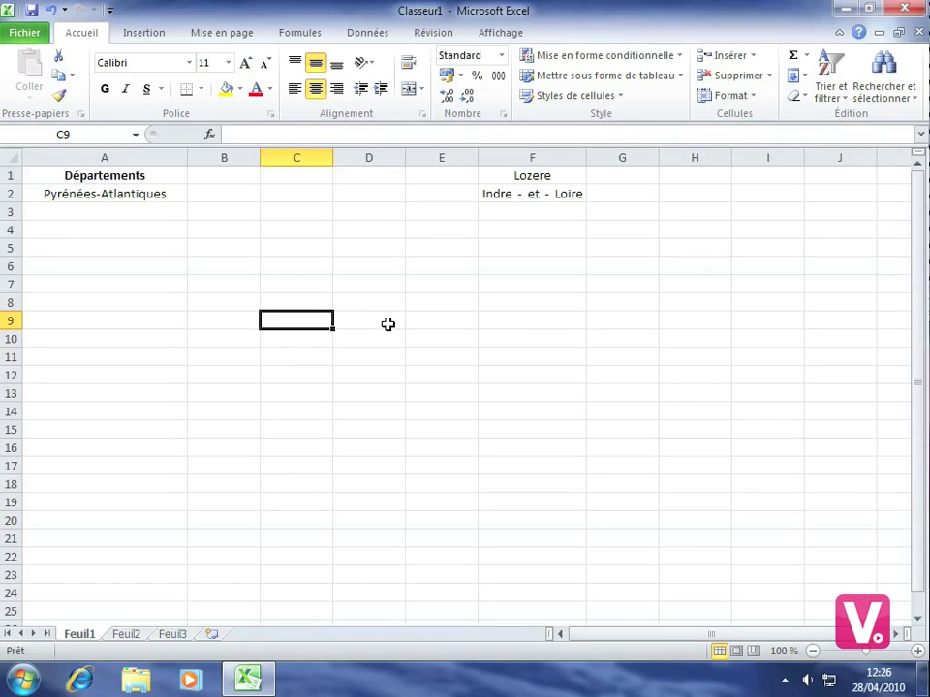
Step: In cell A3, enter the formula =REMPLACER(A2;10;11;"Orientales") to replace the second part of the department name in A2
left_click(114, 212)
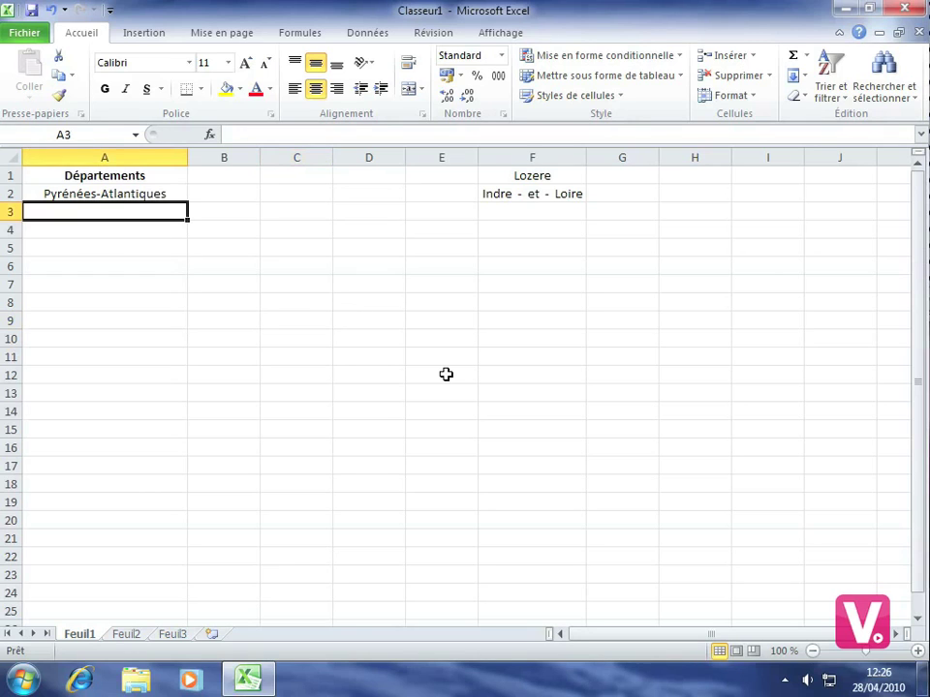
type("=")
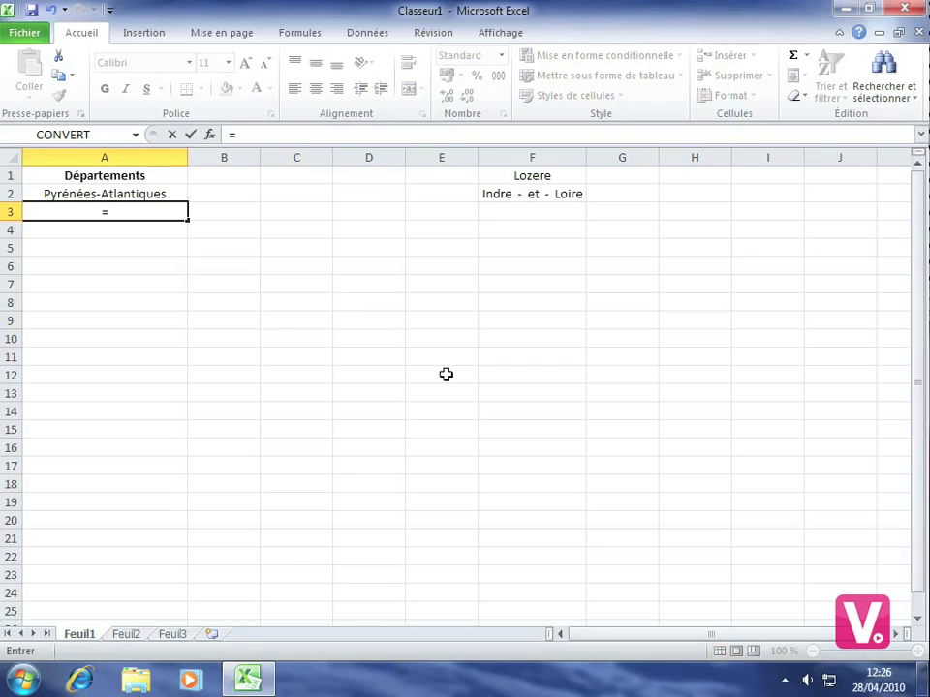
type("rempl")
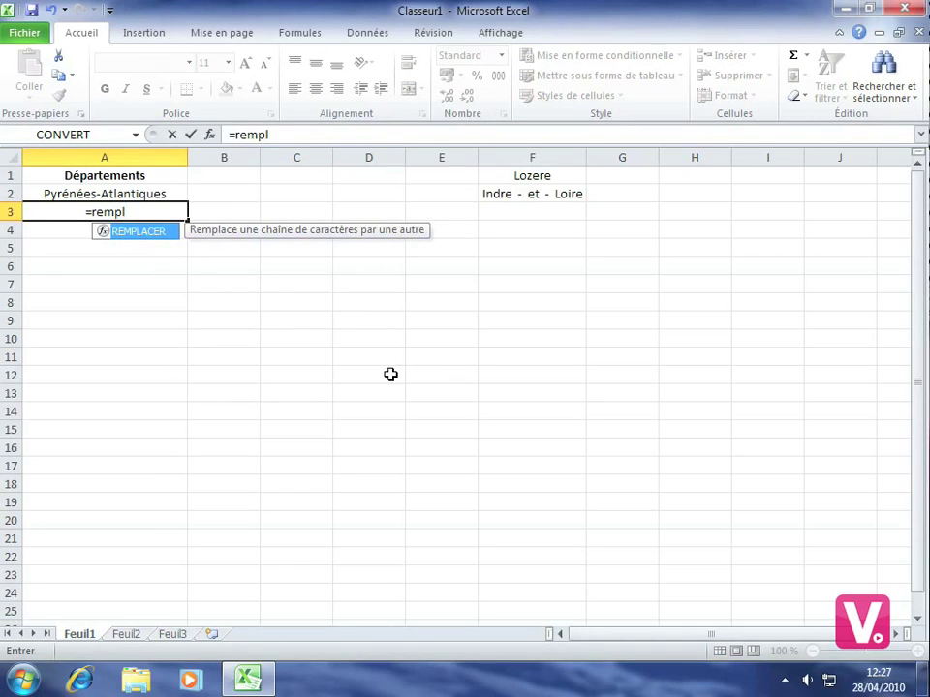
double_click(146, 234)
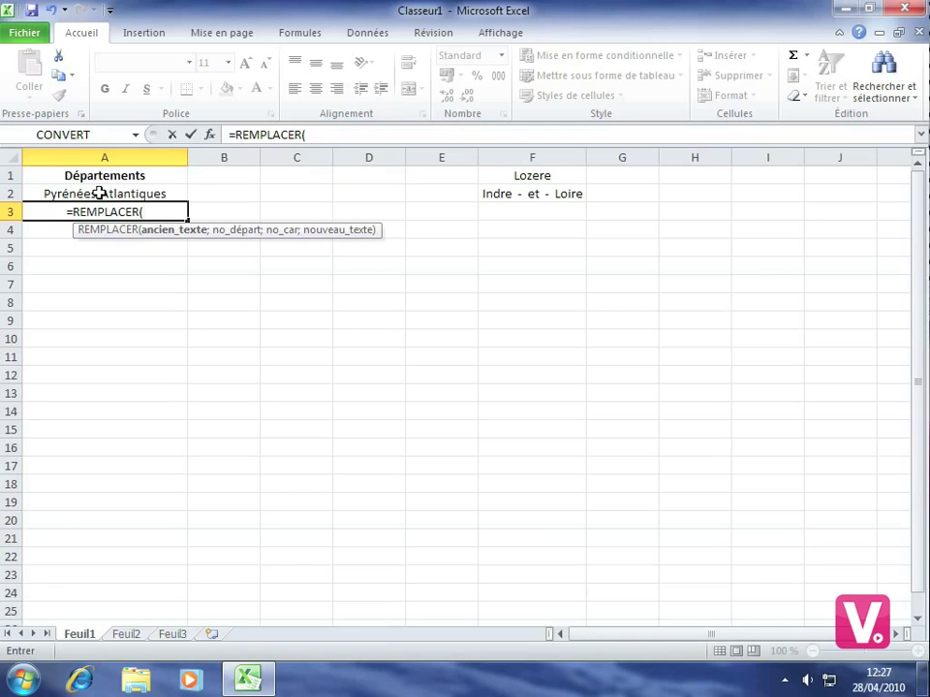
left_click(68, 191)
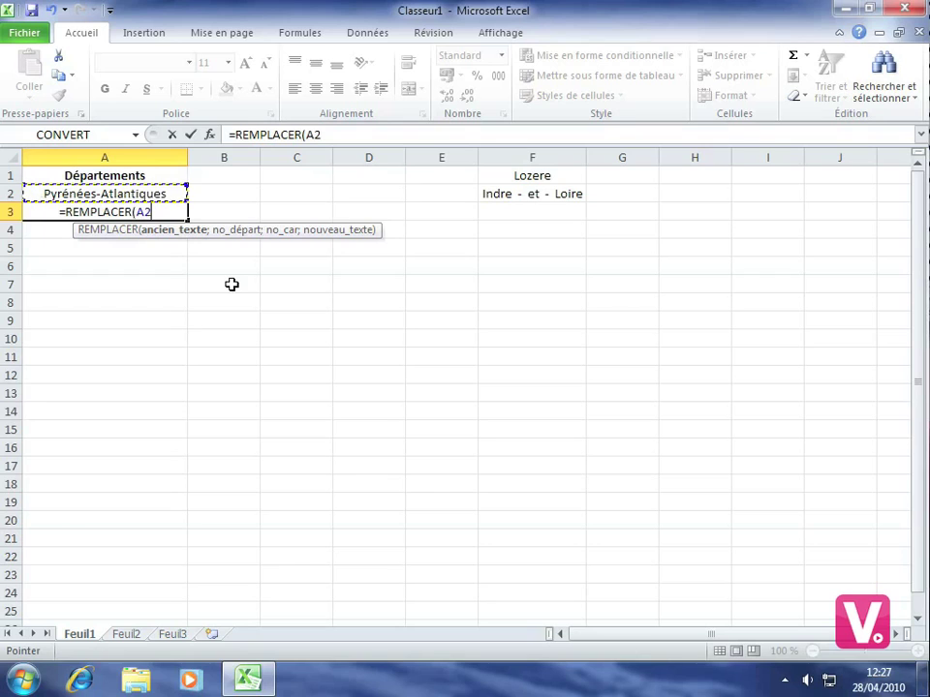
type(";")
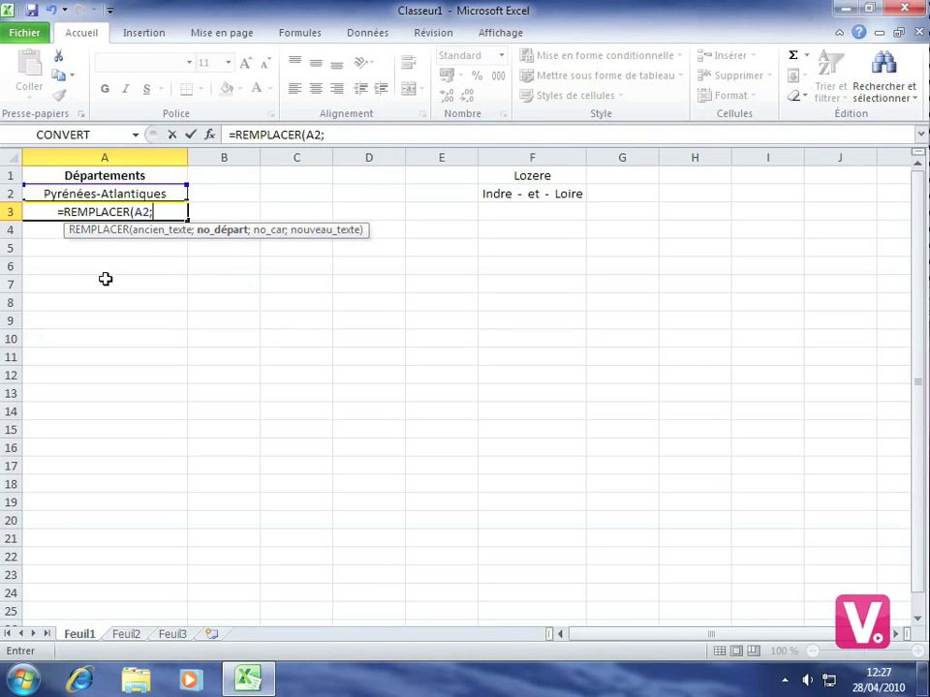
type("10")
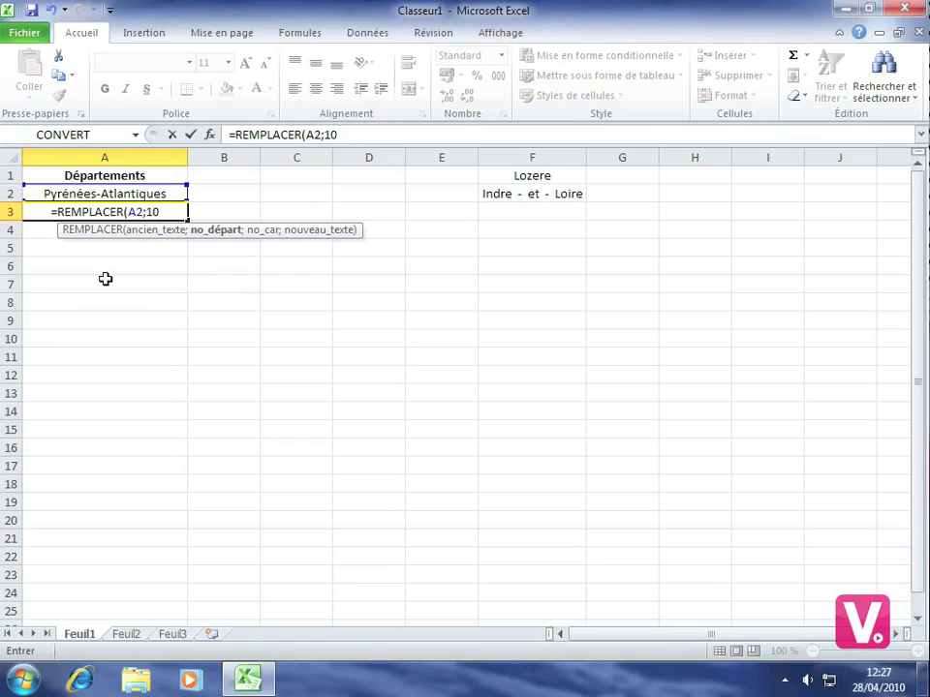
type(";")
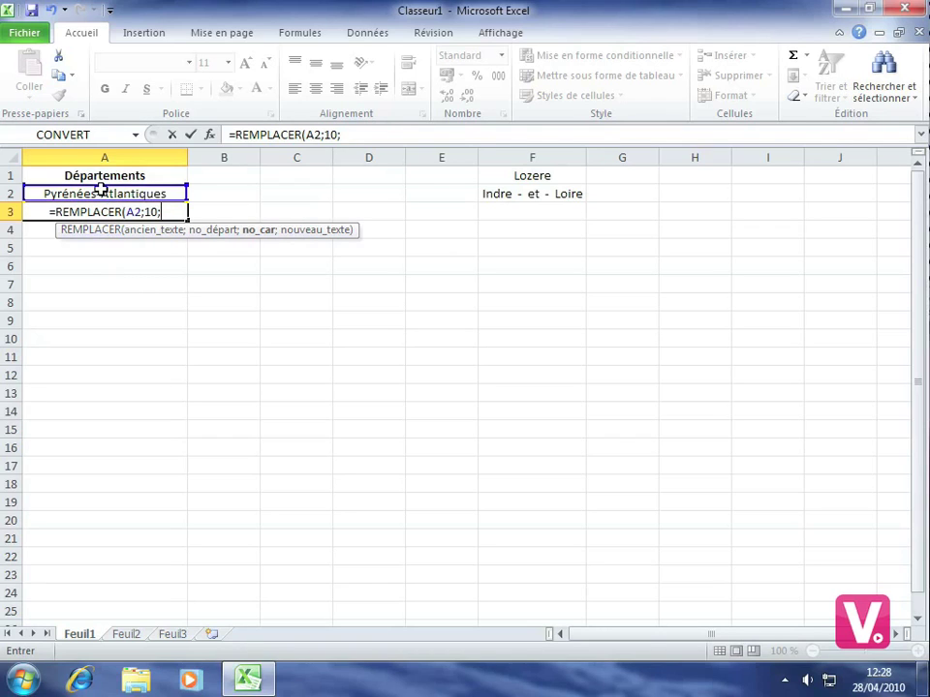
type("11")
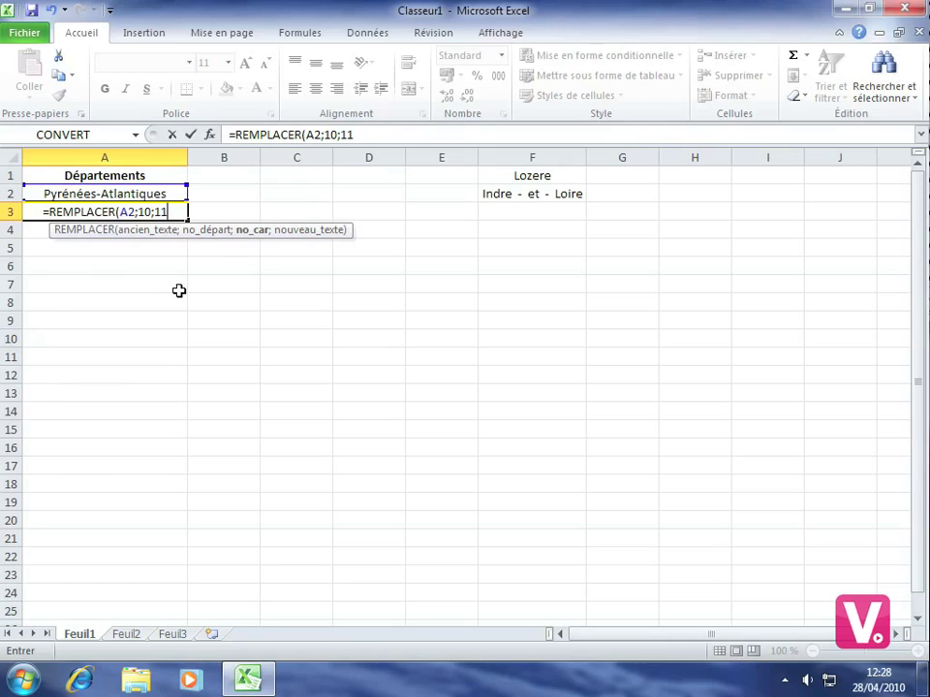
type(";")
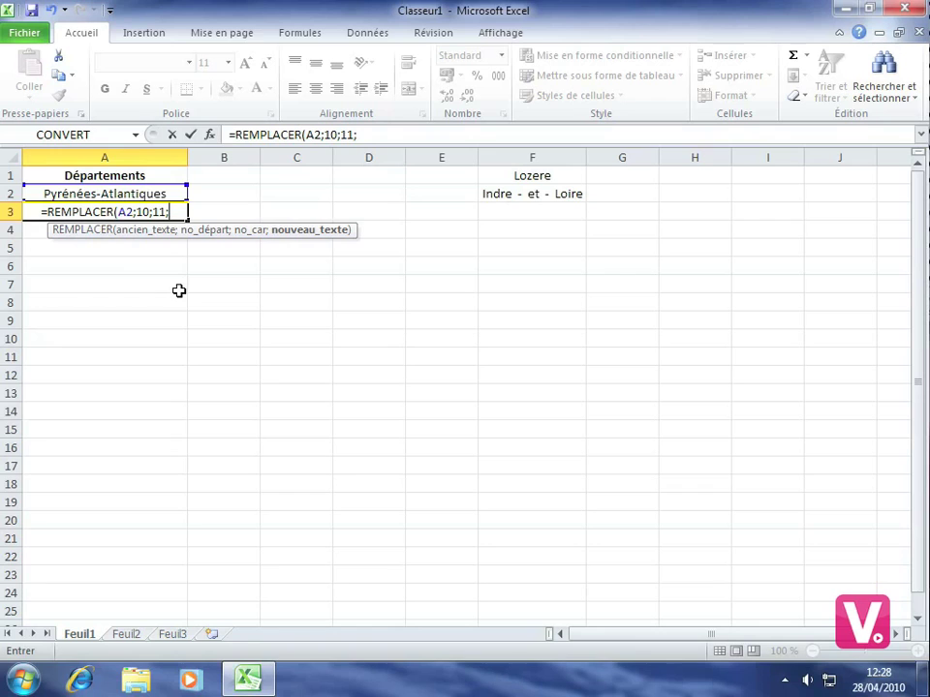
type("\"")
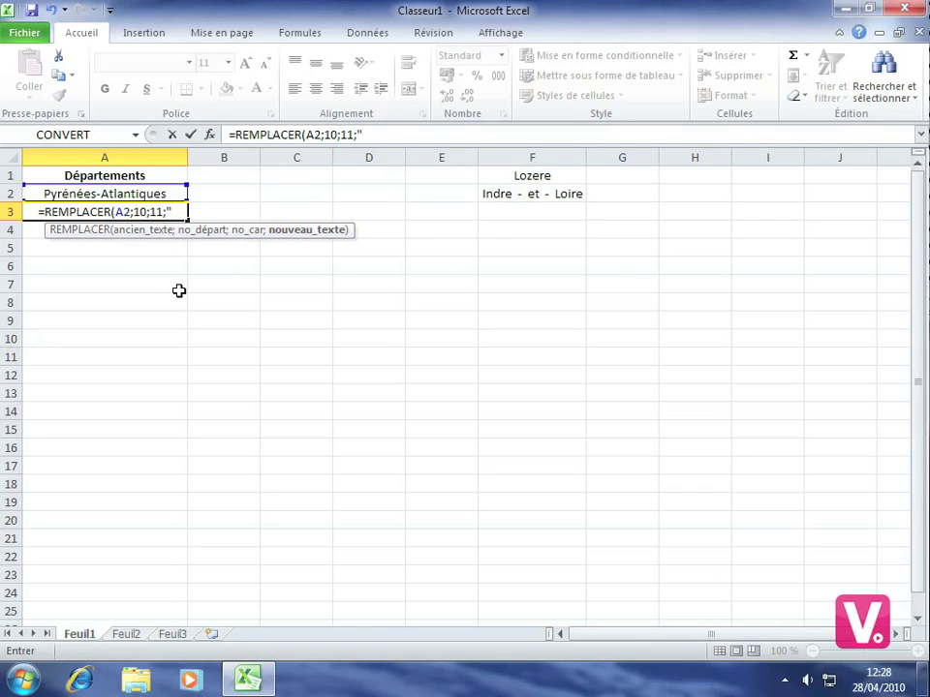
type("O")
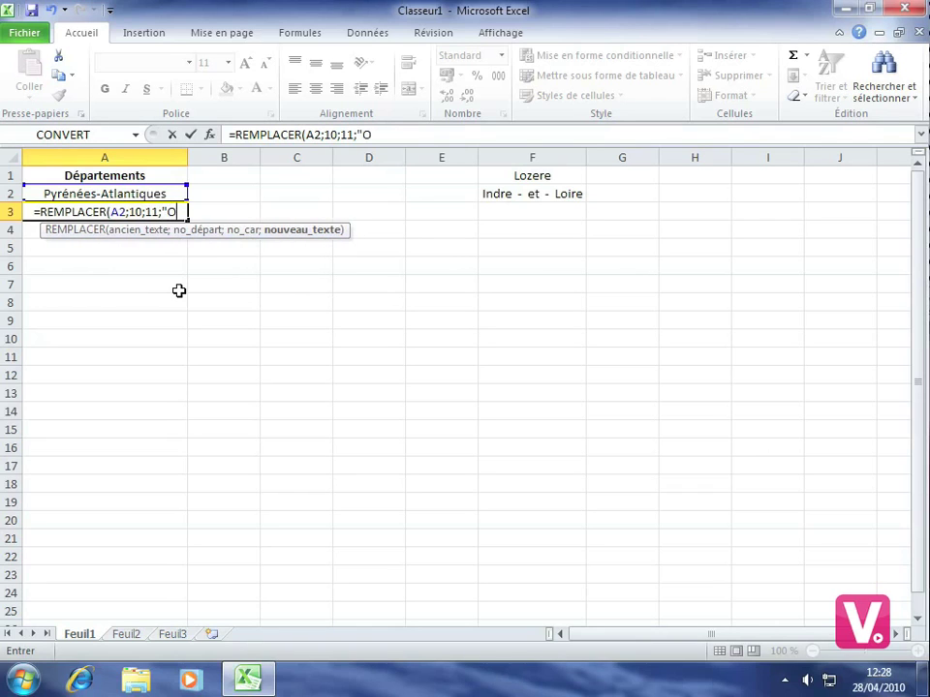
type("rientales")
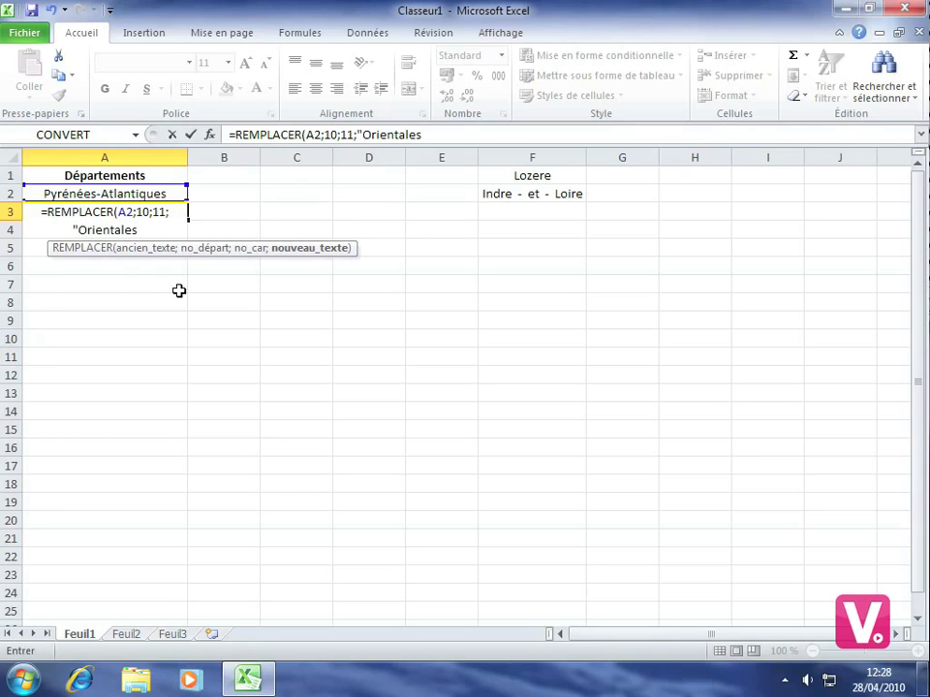
type("\")")
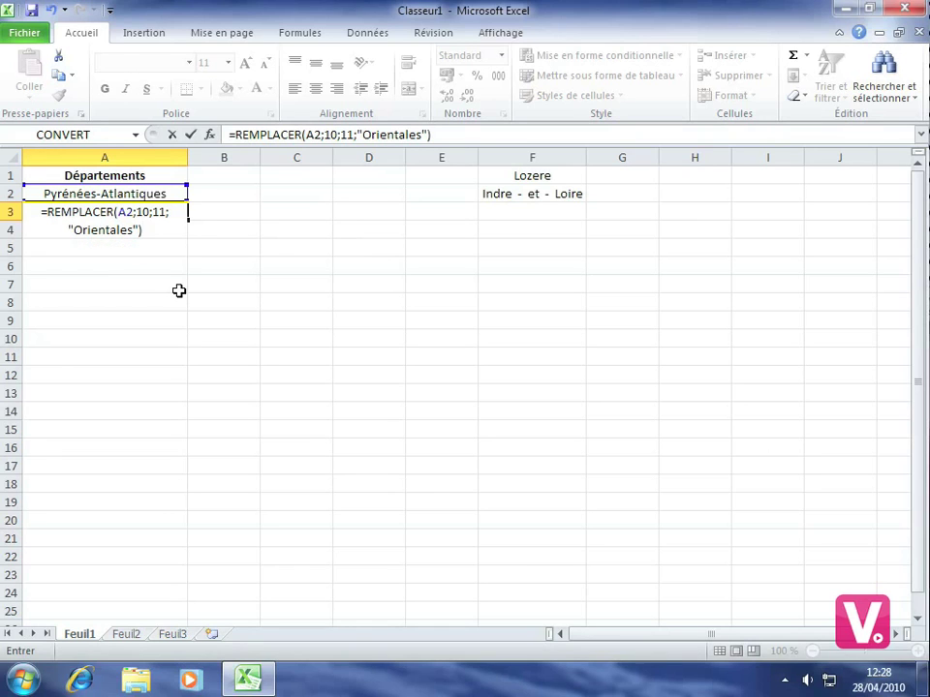
key("Return")
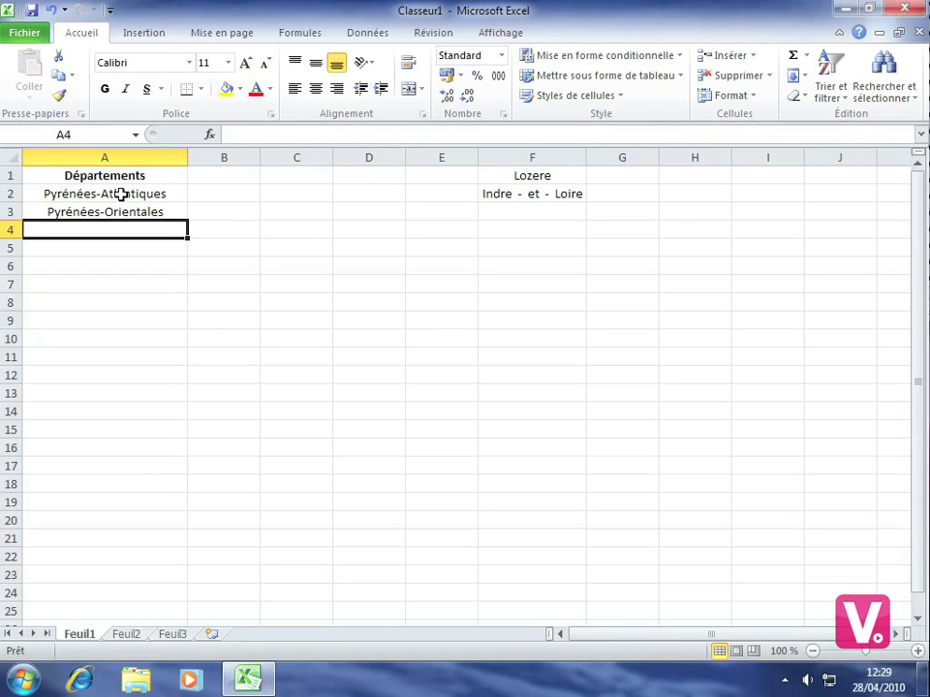
Step: In cell A4, enter the formula =SUBSTITUE(F1;"e";"è";1) to replace the first "e" of the text in F1
type("=")
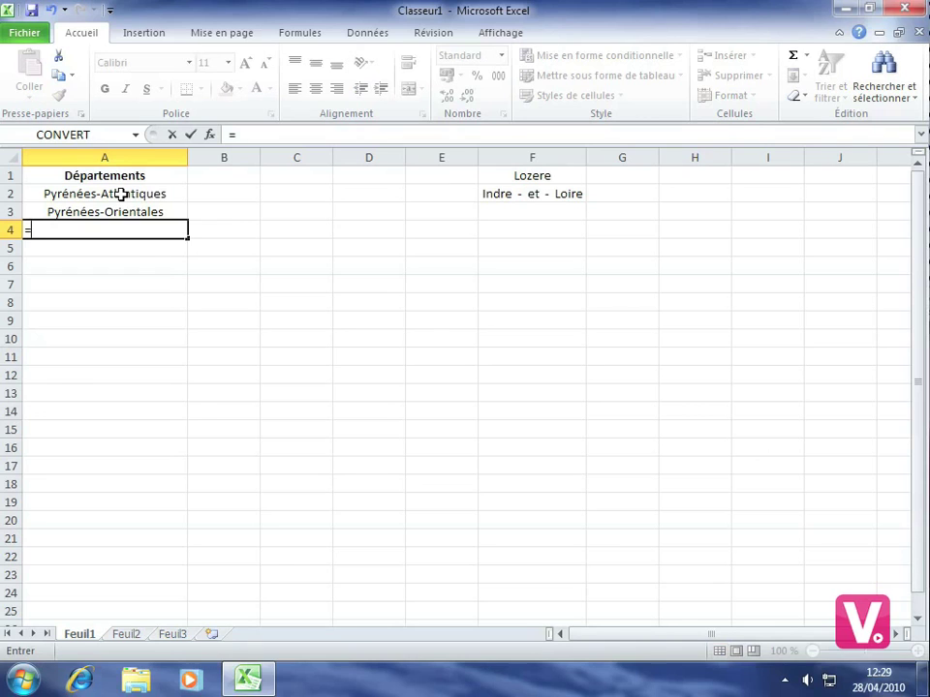
type("sub")
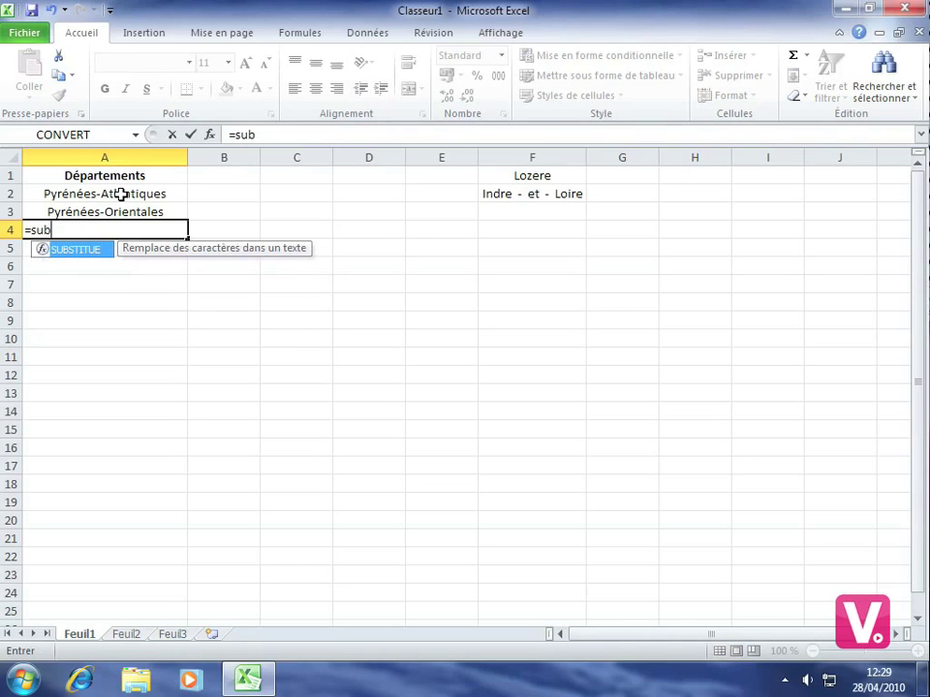
double_click(88, 250)
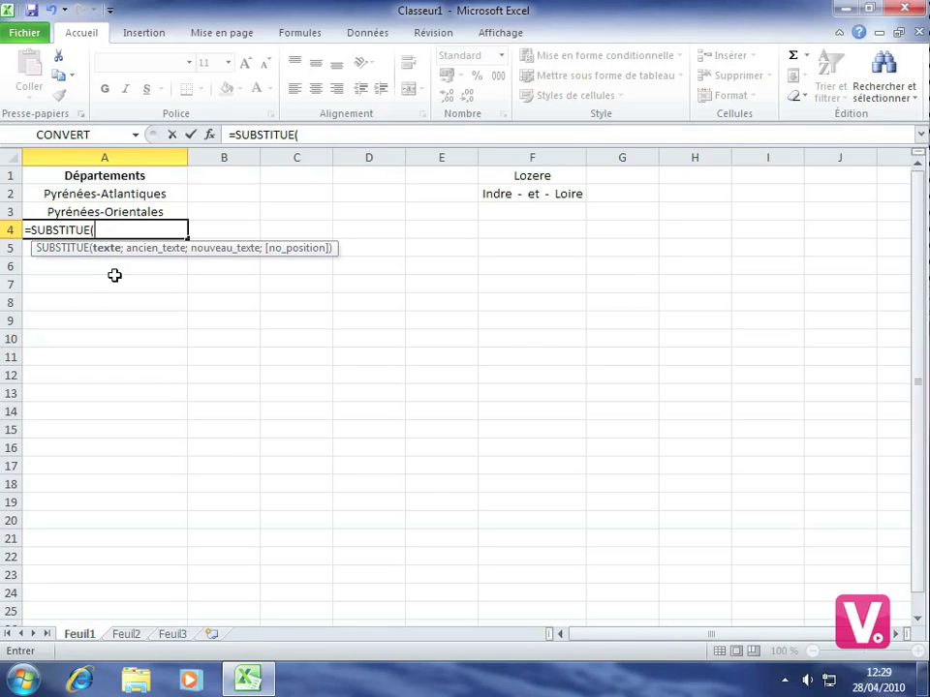
left_click(523, 175)
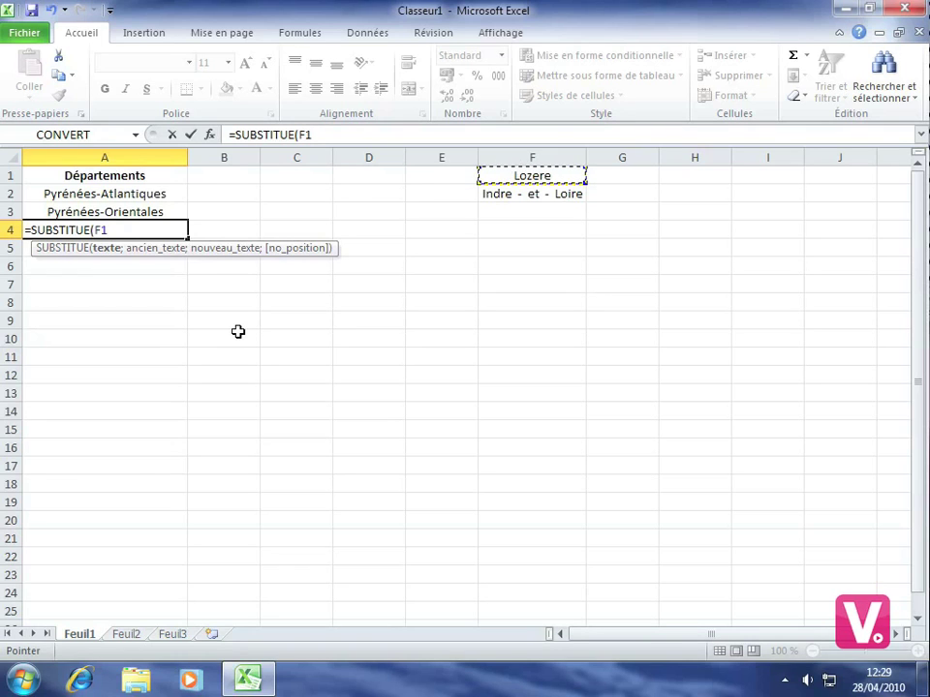
type(";")
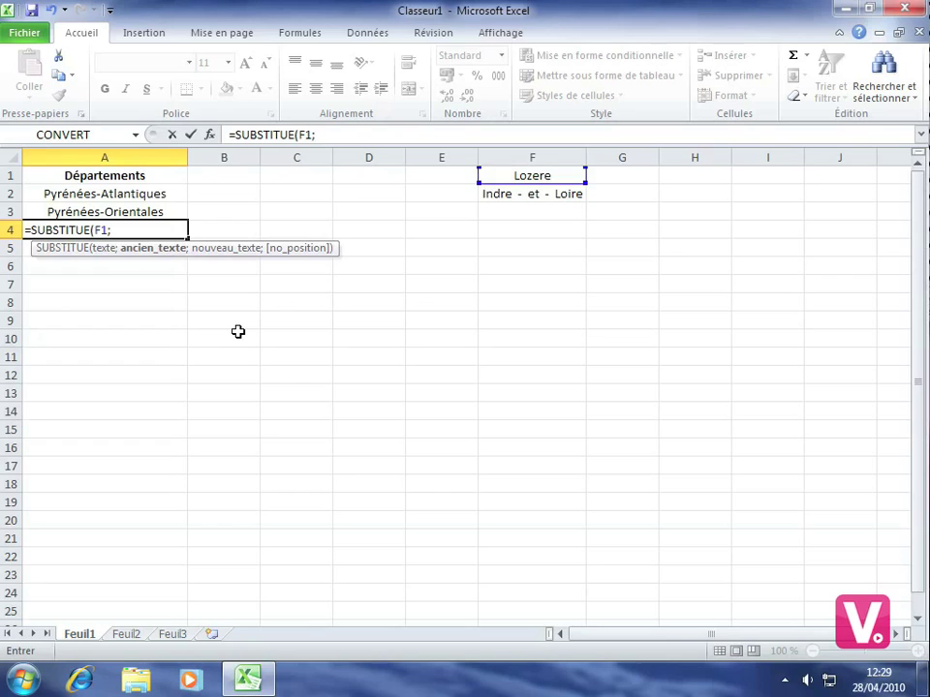
type("\"e\";")
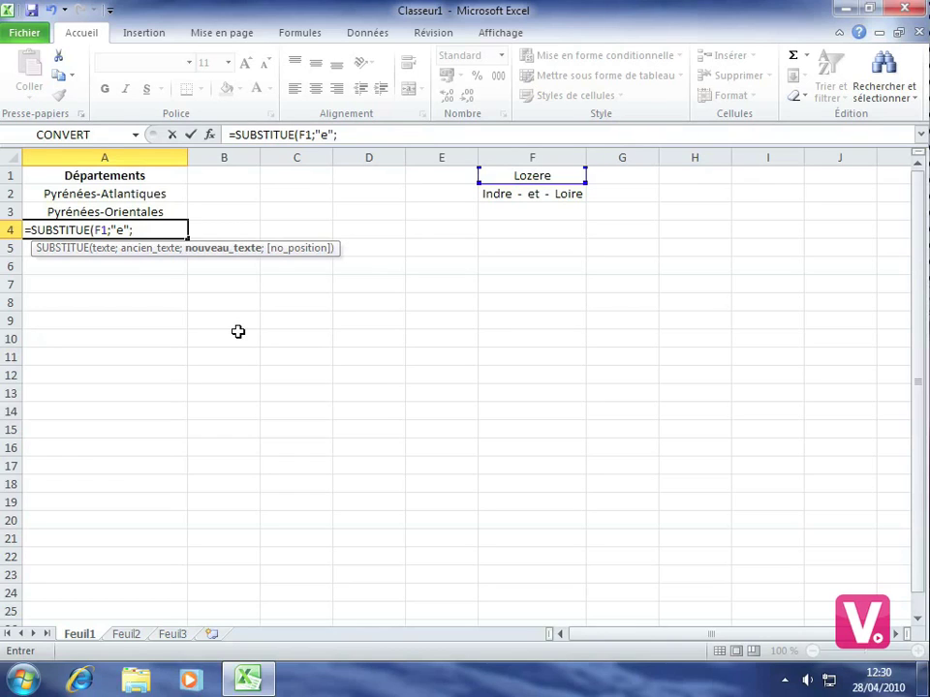
type("\"è\";")
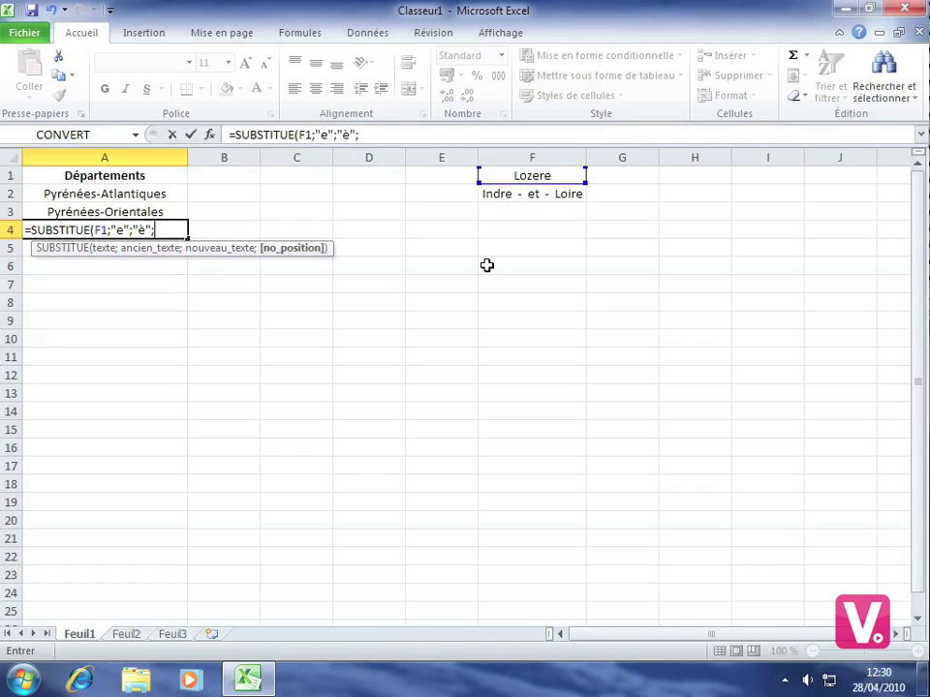
type("1)")
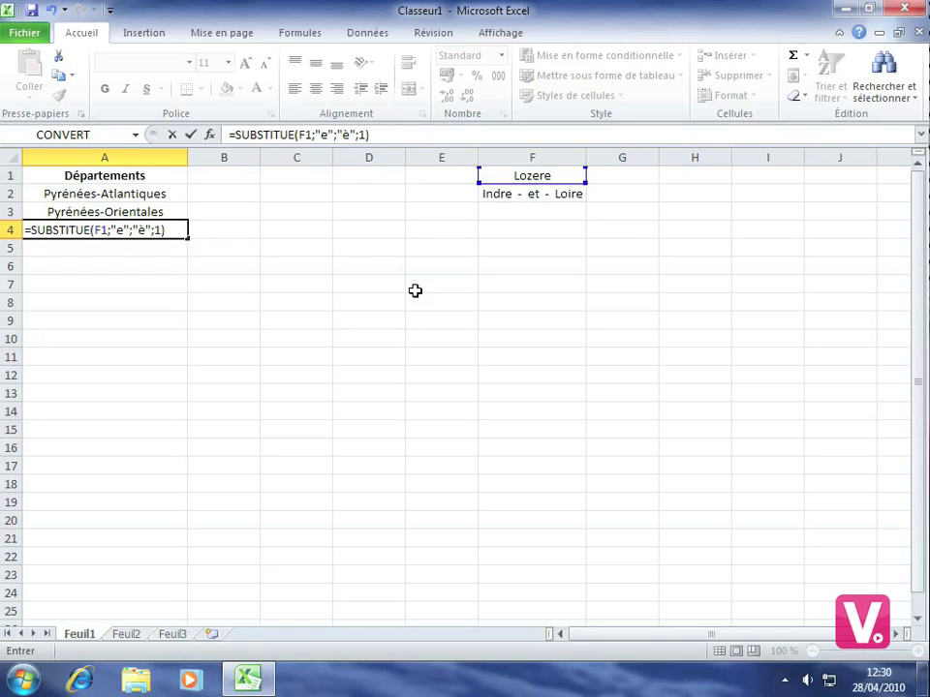
key("Return")
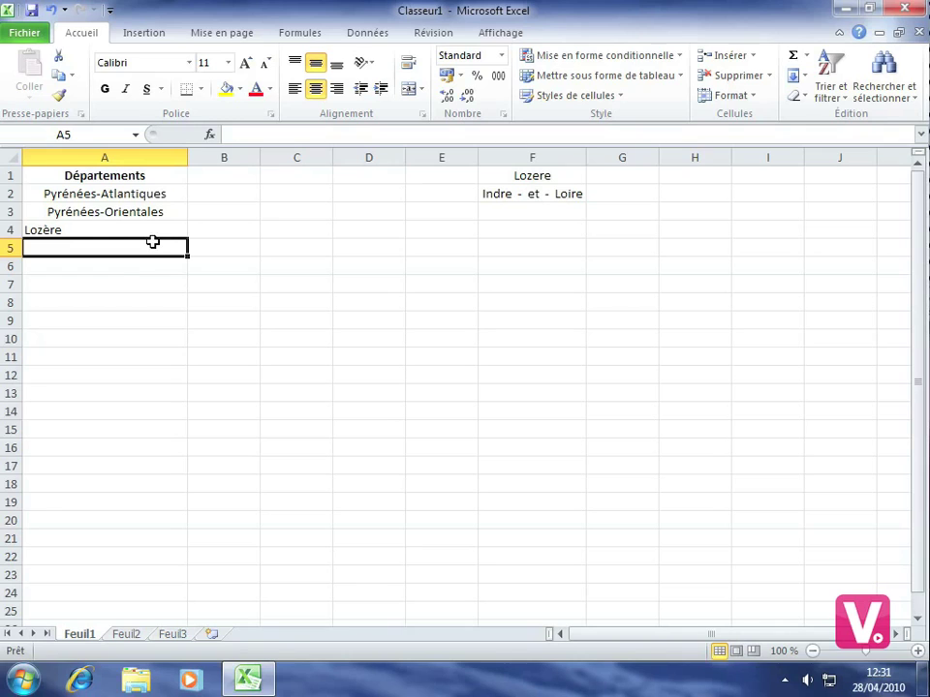
Step: In cell A5, enter the formula =SUPPRESPACE(F2) to strip the extra spaces from the department name in F2
type("=")
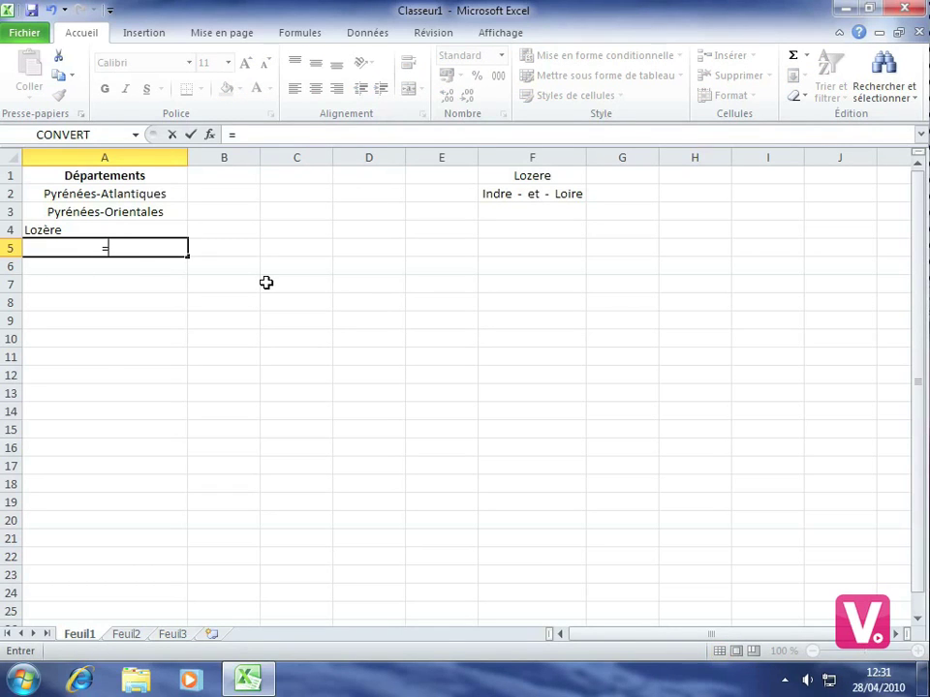
type("s")
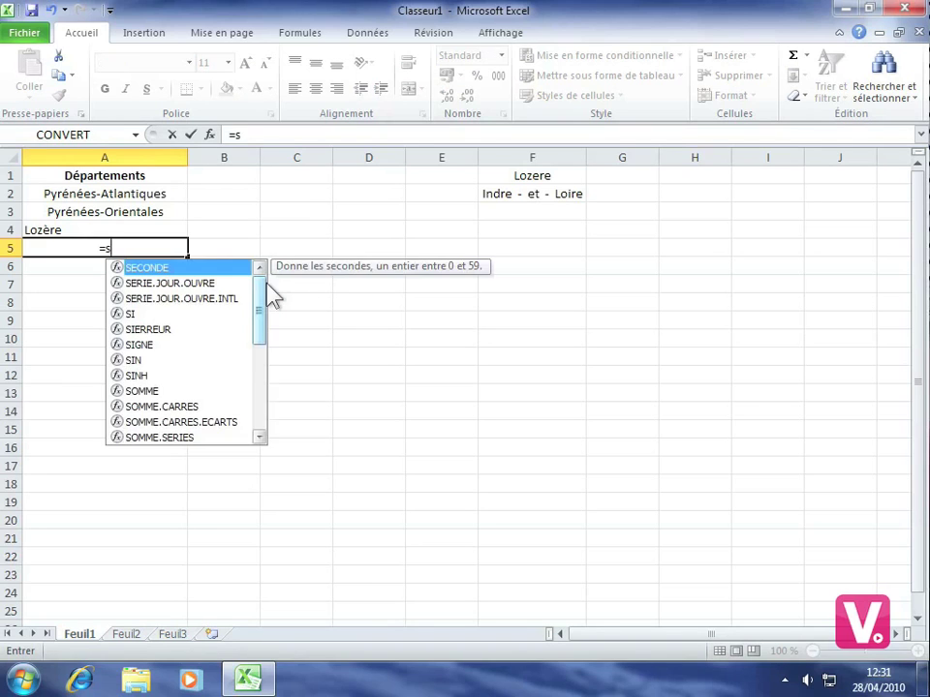
type("u")
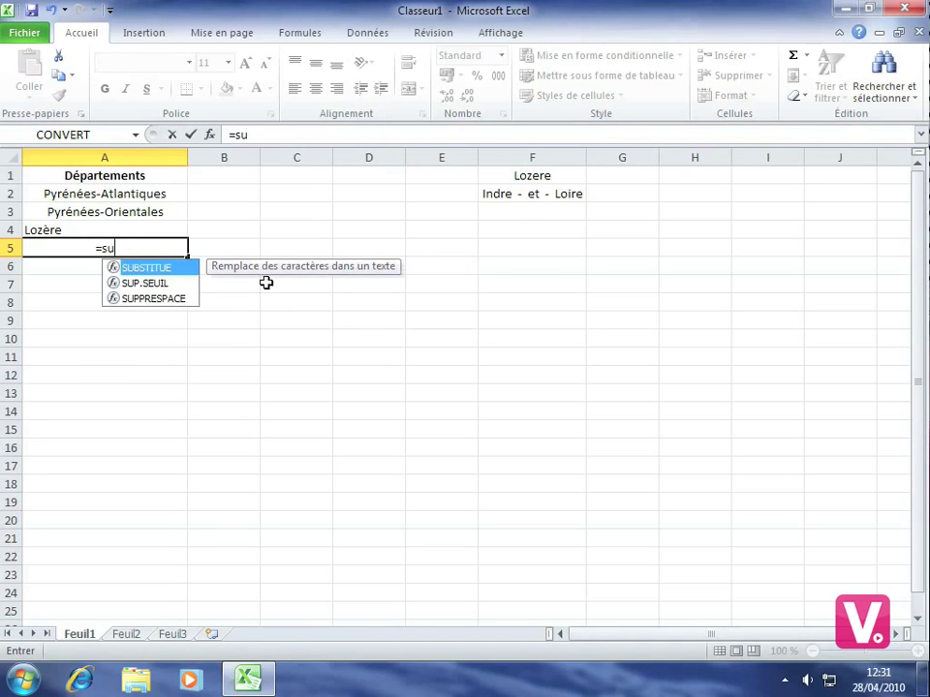
double_click(151, 299)
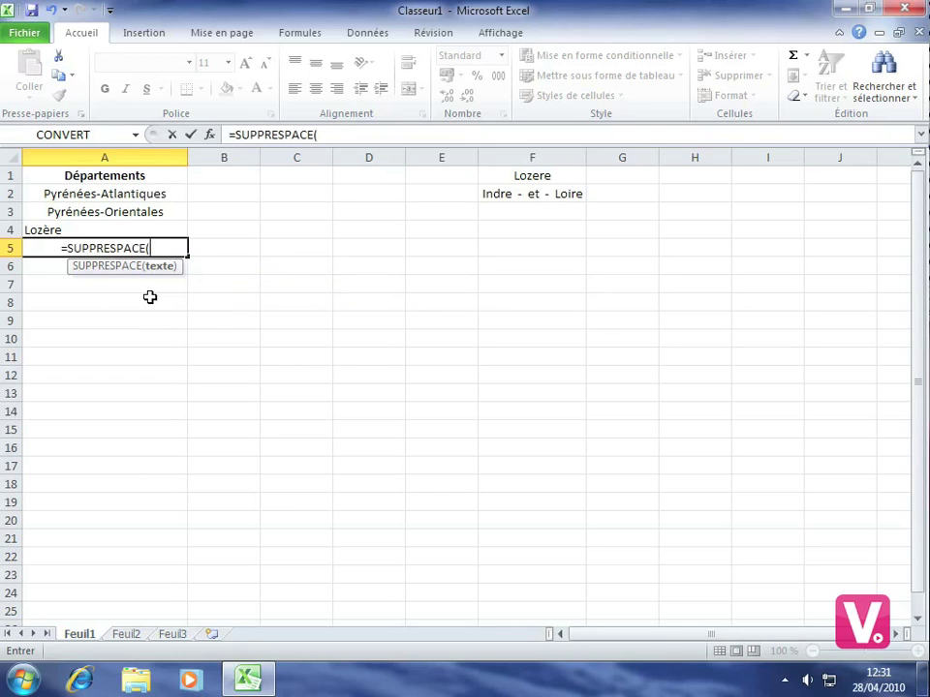
left_click(514, 194)
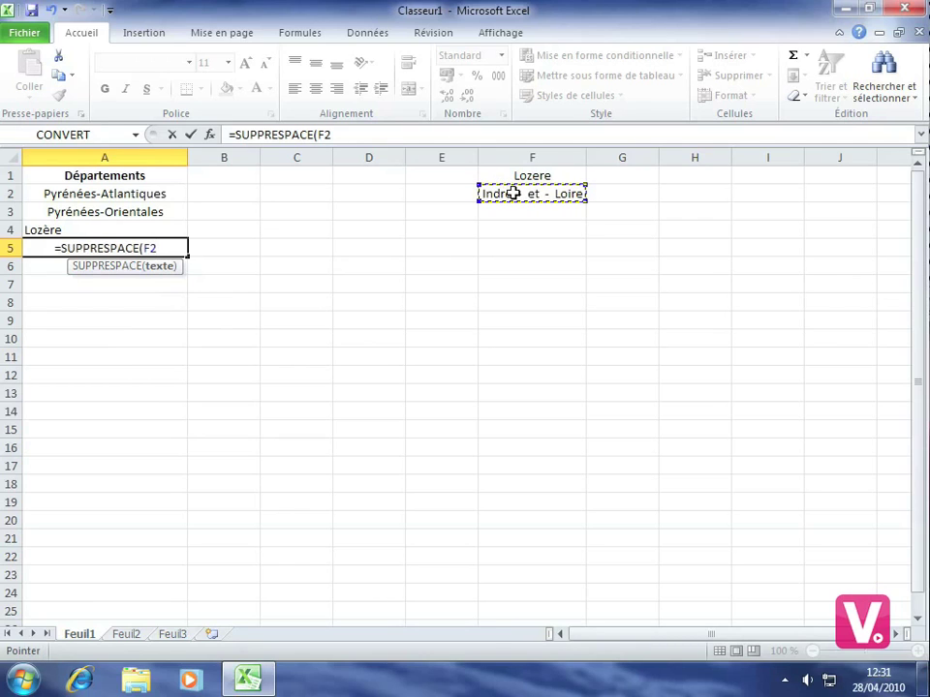
type(")")
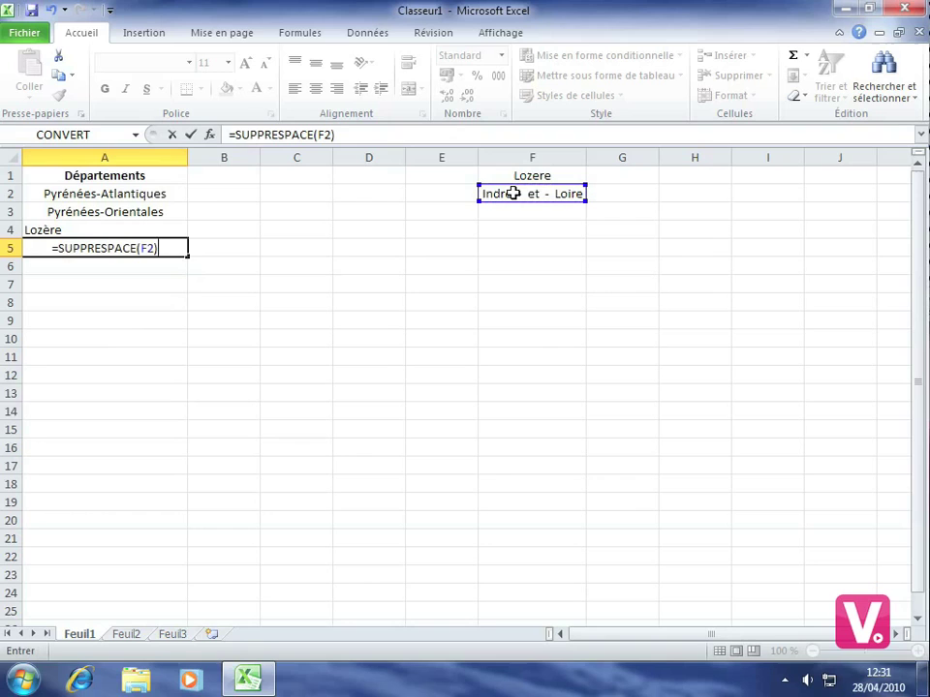
key("Return")
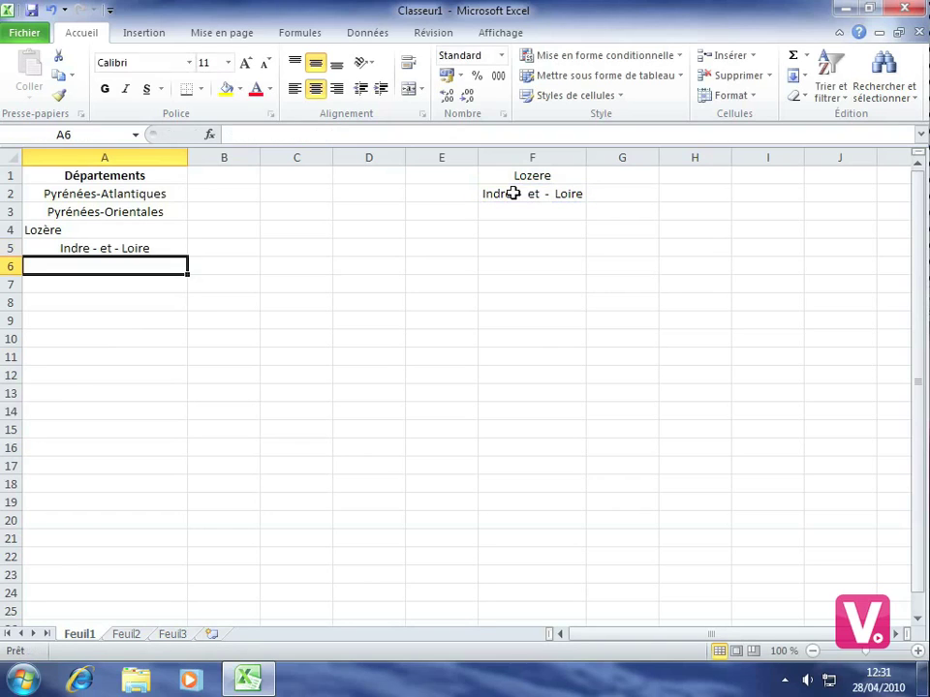